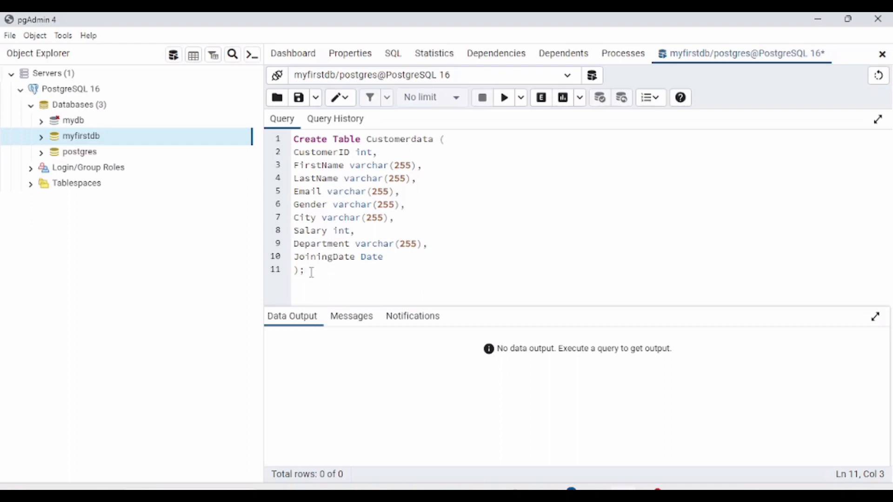
- Run the Create Table statement for Customerdata in the myfirstdb database
left_click_drag(311, 272, 294, 152)
left_click(463, 161)
left_click(508, 102)
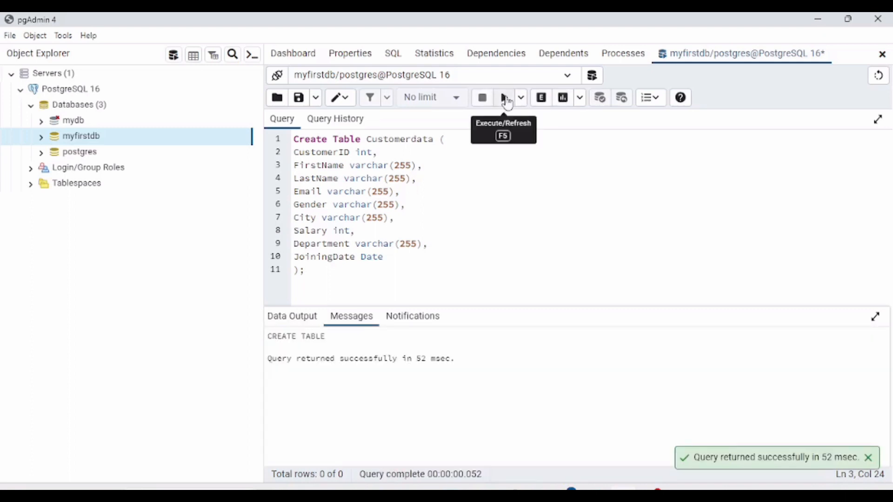
- Add the query "select * from Customerdata" below the table definition, run only that query and dismiss the notification
left_click(312, 271)
key("Return")
key("Return")
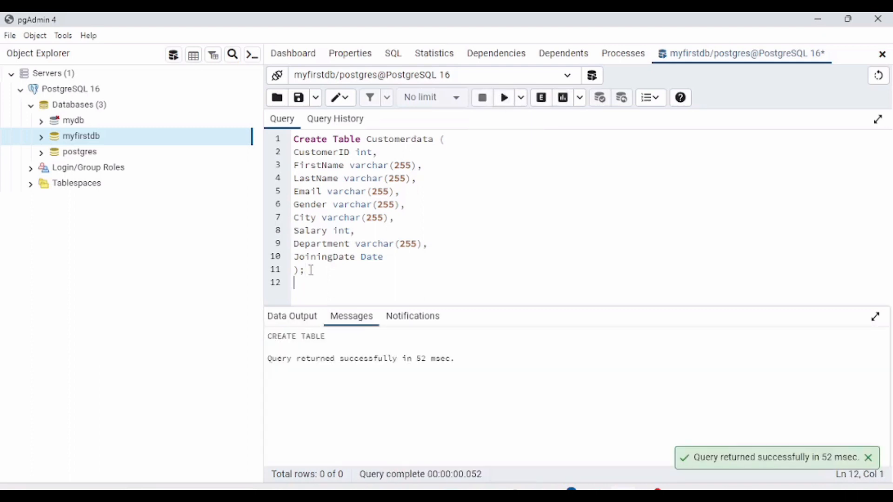
type("sele")
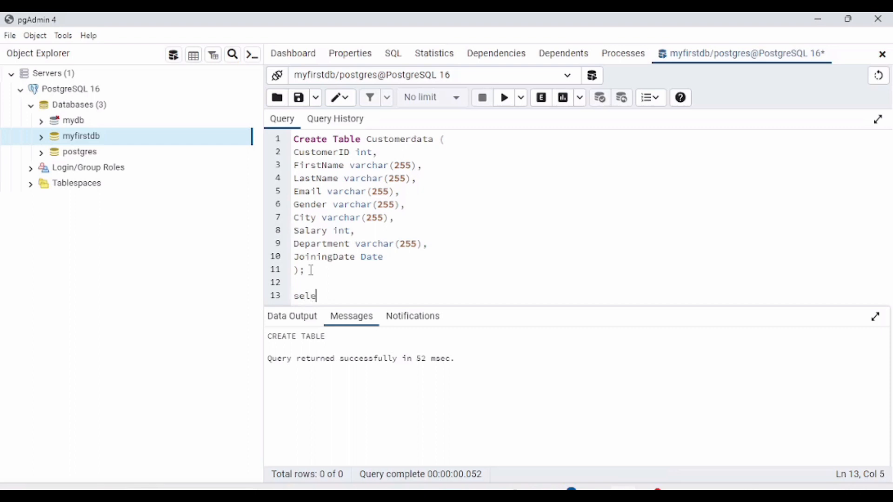
type("ct * from ")
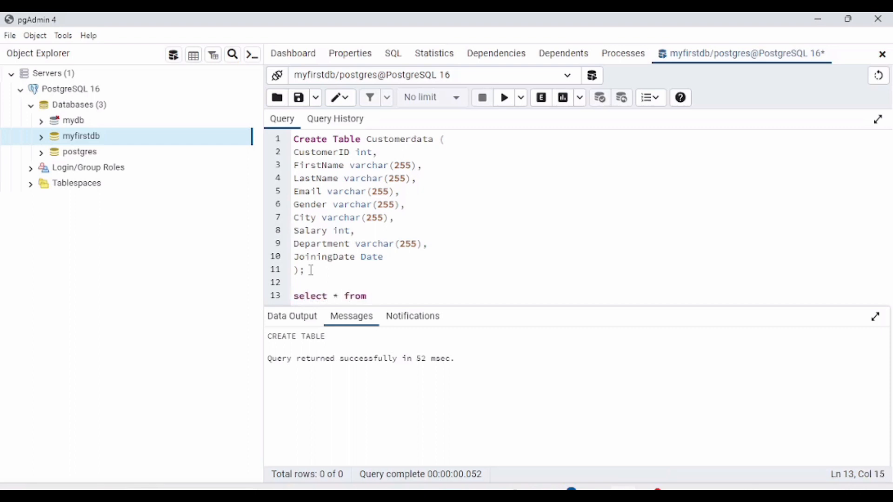
type("Customerdata")
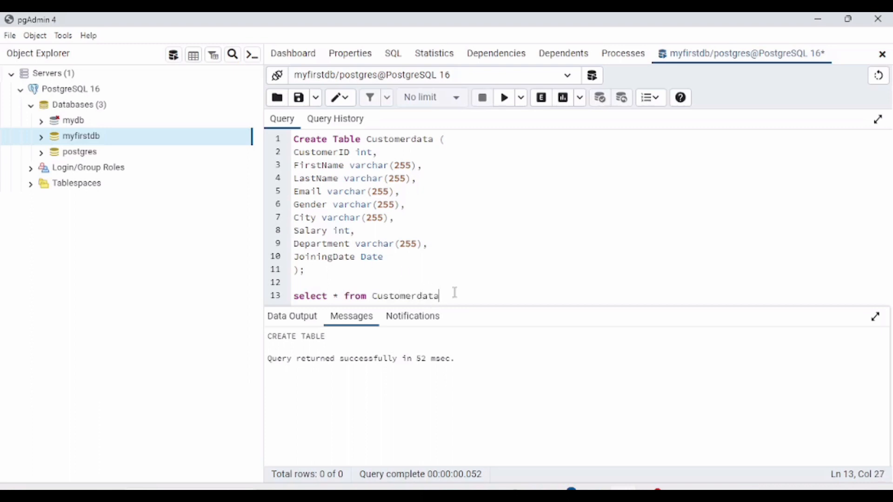
left_click_drag(445, 297, 294, 297)
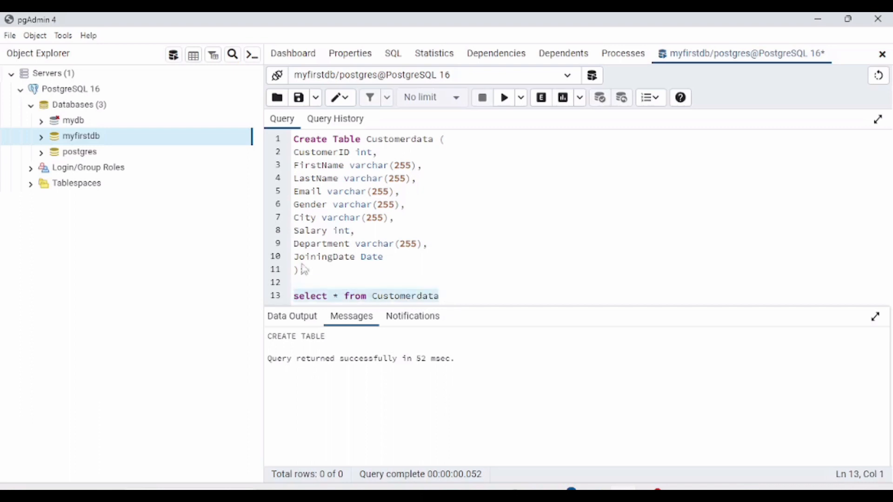
left_click(507, 100)
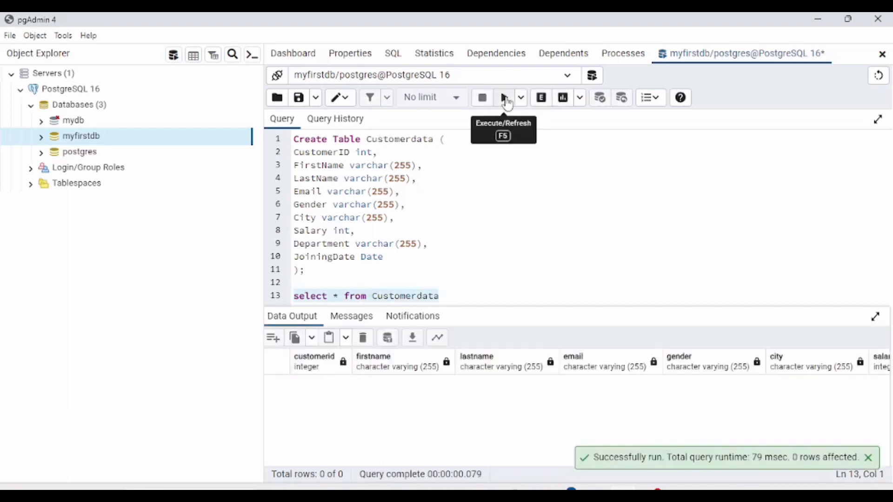
left_click(867, 459)
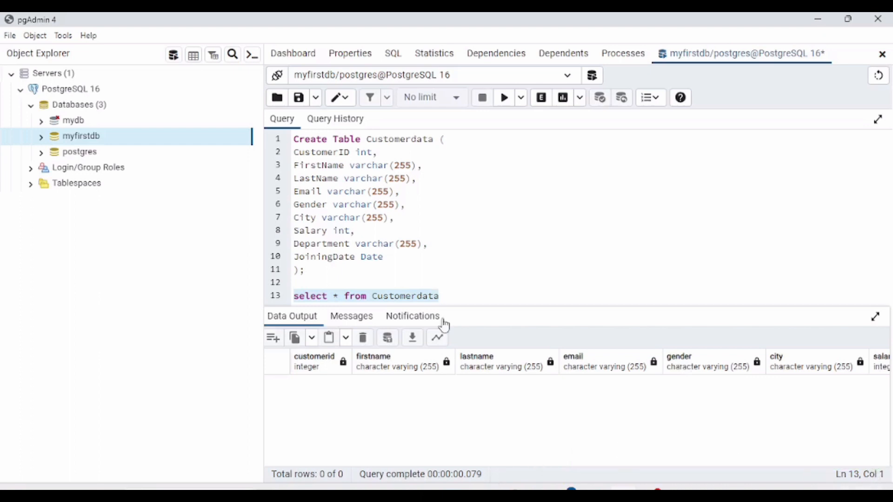
- Add blank lines after the select query and delete the whole Create Table statement from the editor
left_click(446, 298)
key("Return")
key("Return")
key("Return")
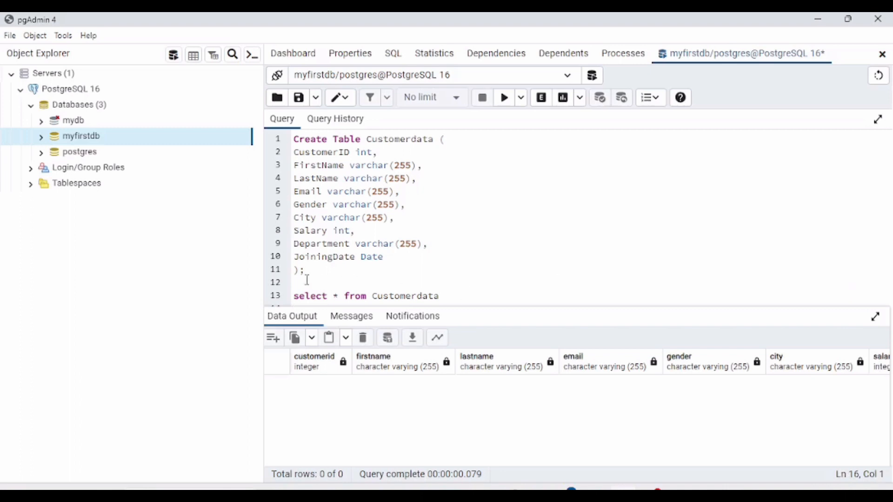
left_click_drag(308, 274, 292, 145)
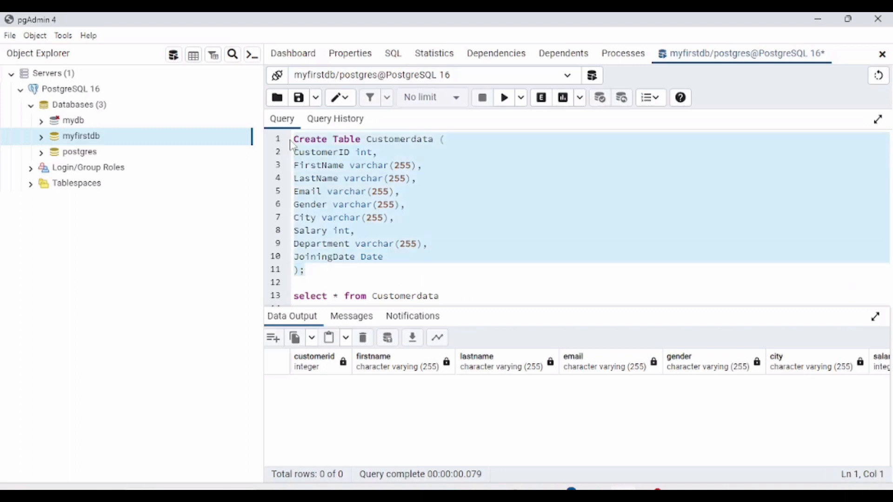
key("BackSpace")
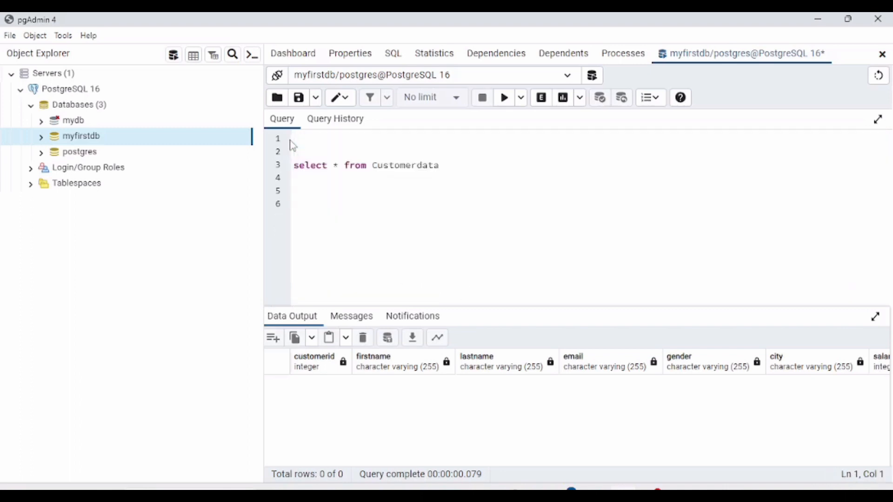
- Below the select query, add a copy statement loading all nine Customerdata columns from Customer.csv in Documents, with Delimiter ',' and CSV Header
left_click(446, 168)
key("Return")
key("Return")
type("copy Customerdata(CustomerID,FirstName,LastName,Email,Gender,City,Salary,Department,JoiningDate) From  'C:\\Users\\nk_ch\\Documents\\Customer.csv' Delimiter ',' CSV Header;")
left_click_drag(294, 191, 365, 248)
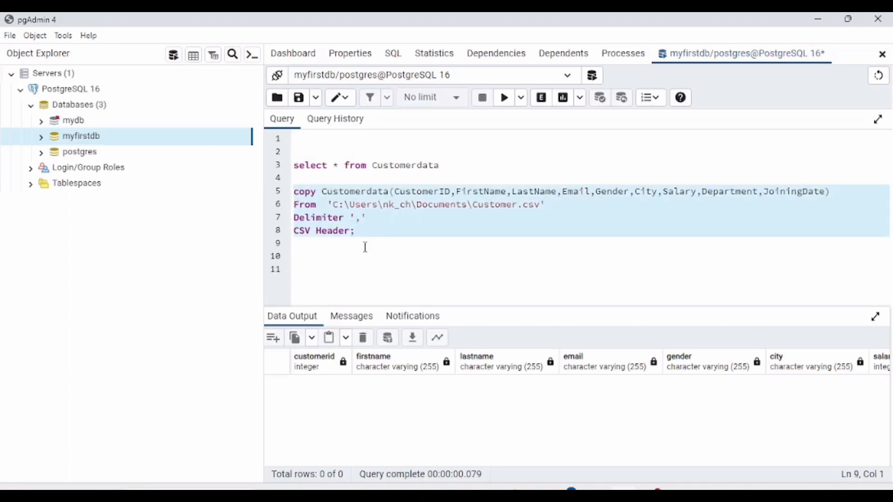
- Run only the four-line copy statement to load Customer.csv into Customerdata
left_click(356, 231)
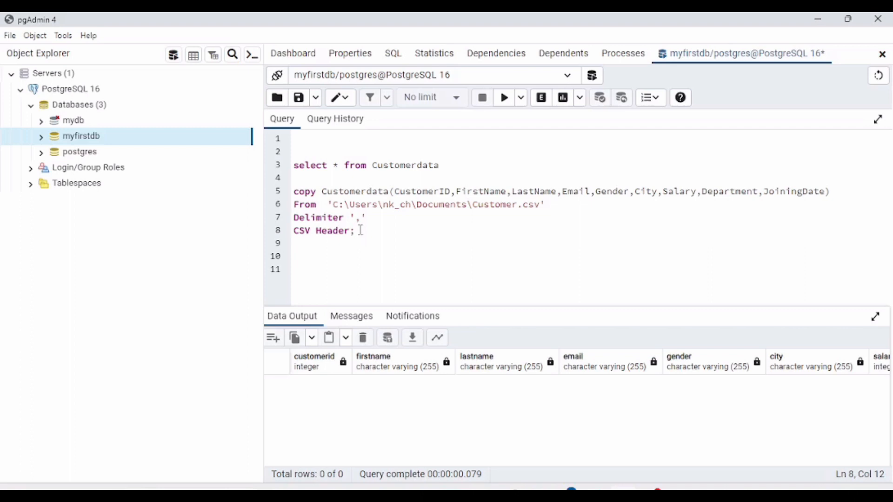
key("shift+Up")
key("shift+Up")
key("shift+Up")
key("shift+Home")
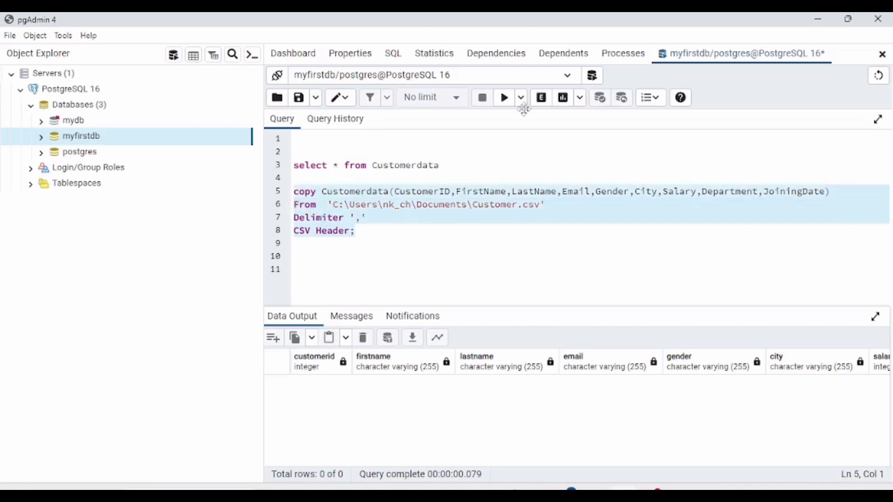
left_click(505, 103)
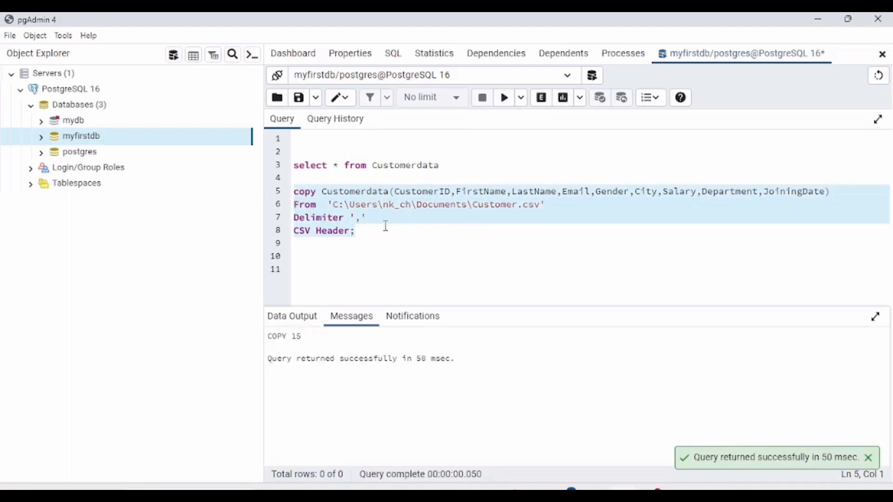
- Run only the select query on Customerdata and look through the imported rows
left_click_drag(449, 164, 294, 173)
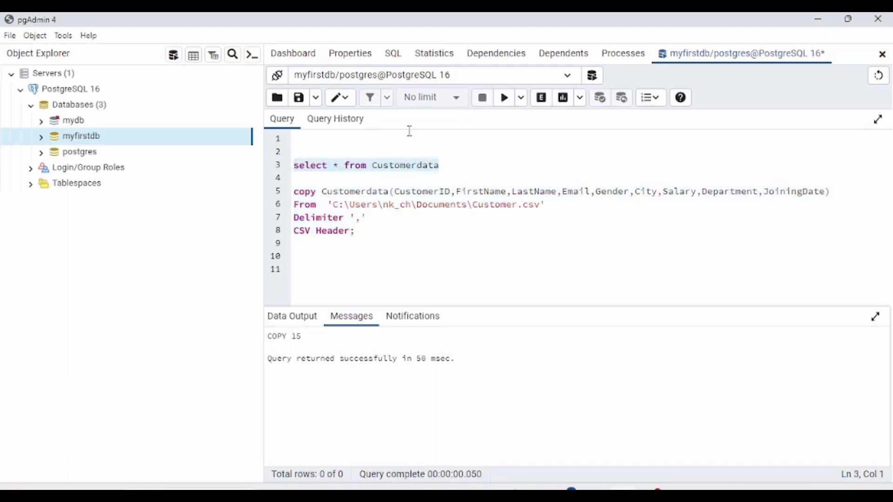
left_click(506, 105)
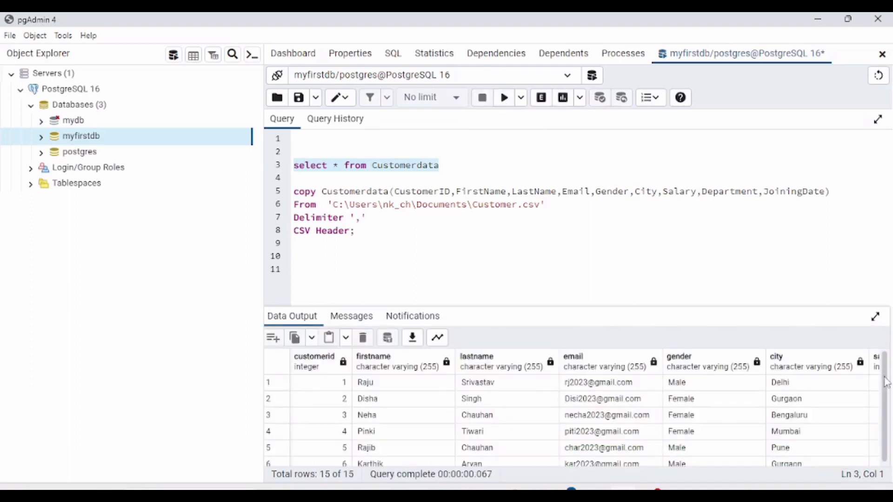
left_click_drag(886, 383, 885, 431)
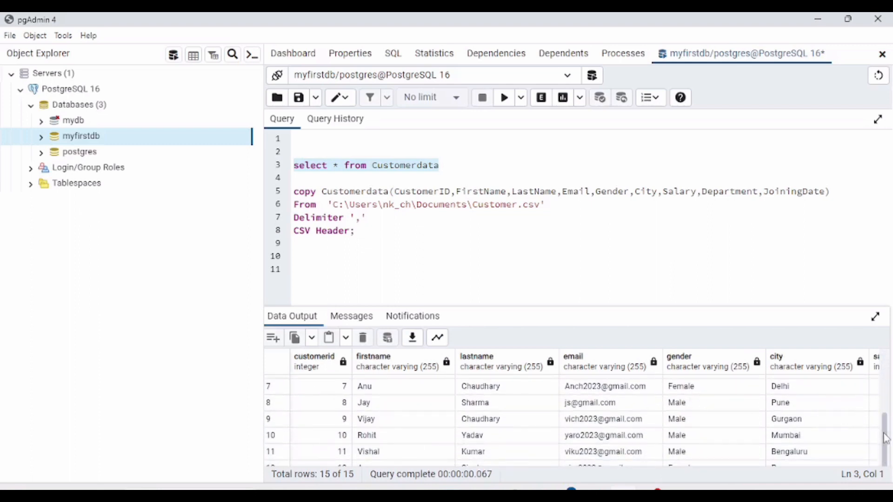
left_click_drag(885, 438, 880, 370)
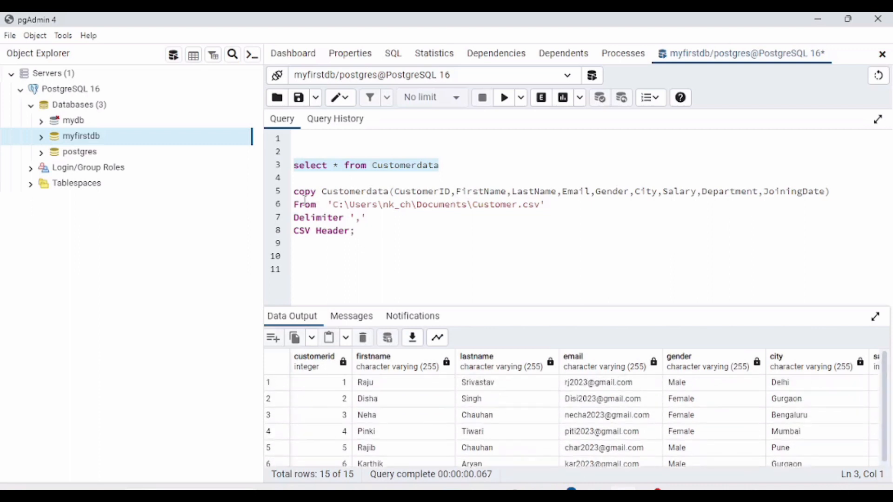
- Replace the copy statement with a Create Table statement for Customerdata2 with the same nine columns as Customerdata, and run it
left_click(364, 232)
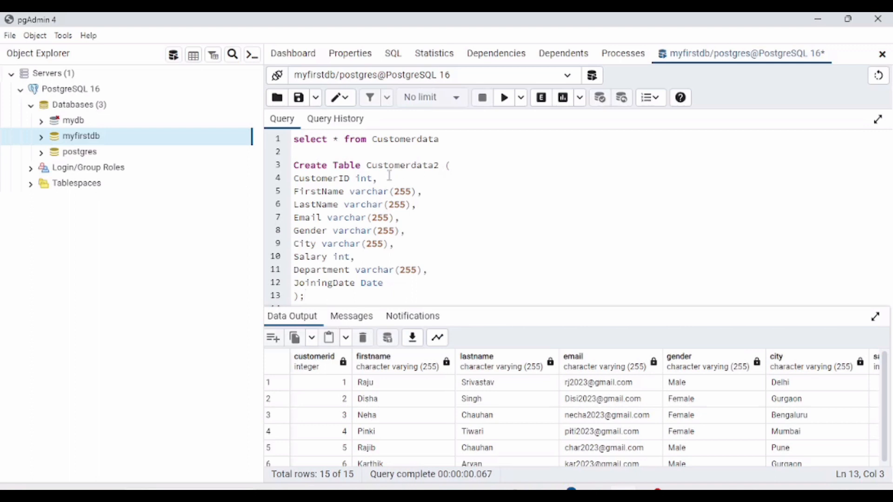
left_click(295, 165)
left_click_drag(295, 165, 324, 295)
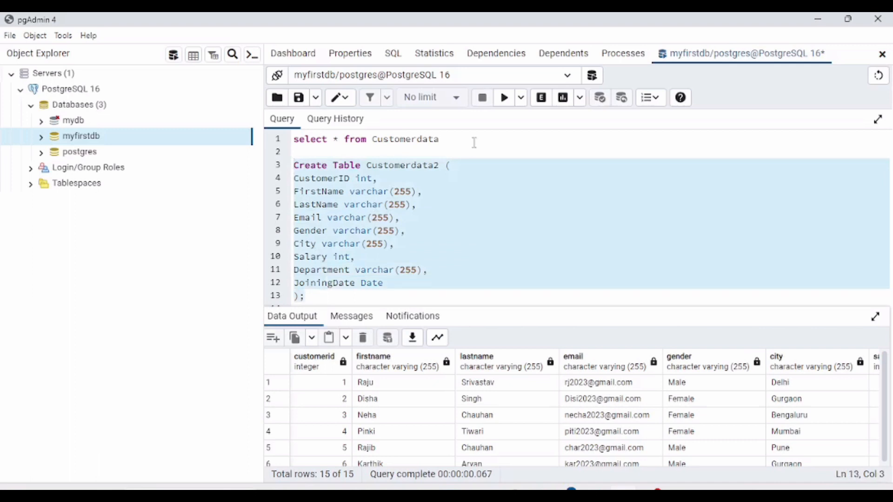
left_click(506, 100)
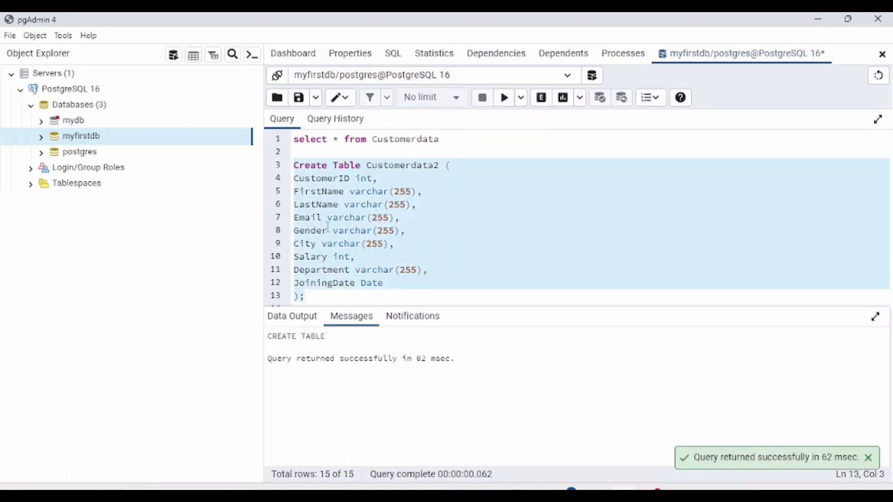
- Expand the myfirstdb database to the tables of its public schema and refresh the table list
left_click(42, 139)
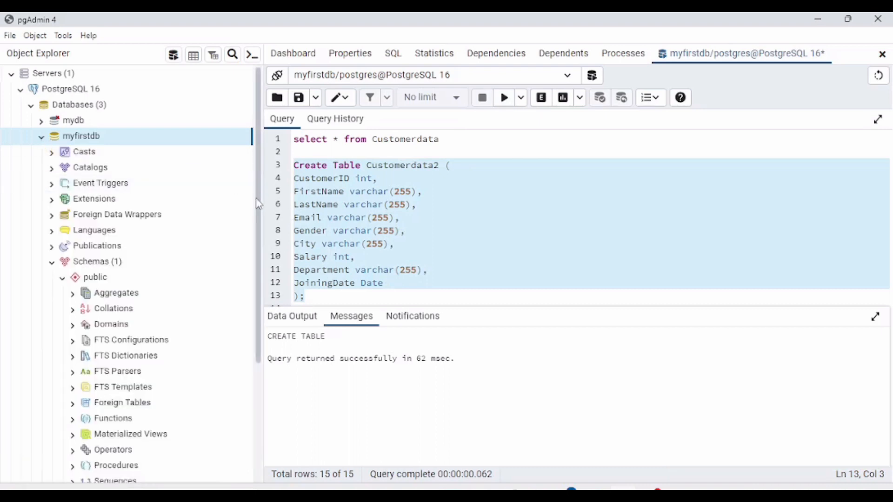
scroll(258, 205, "down", 5)
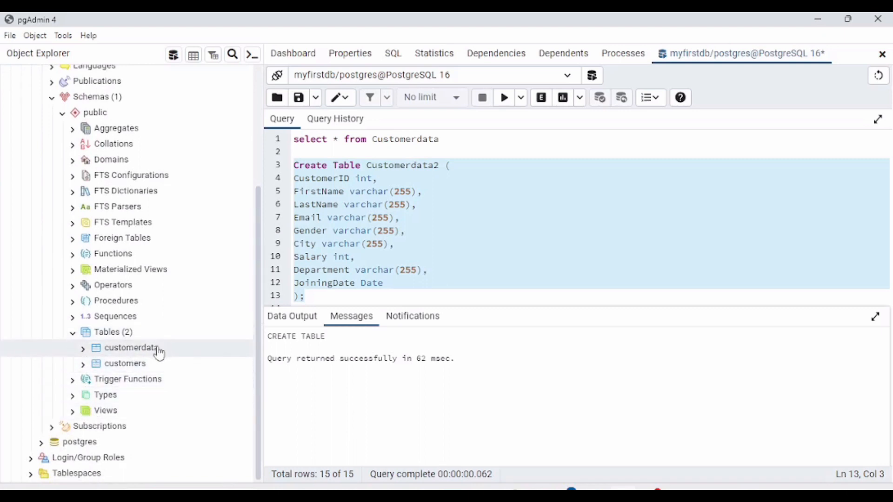
left_click(130, 340)
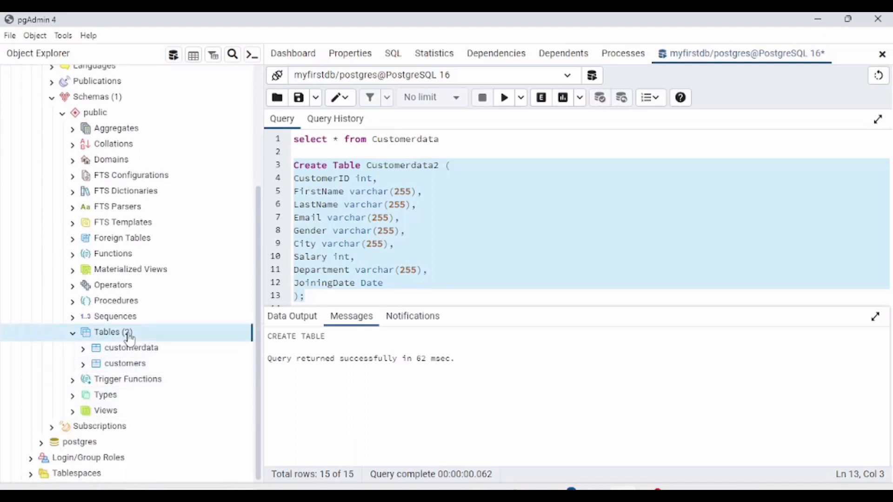
right_click(130, 340)
left_click(155, 363)
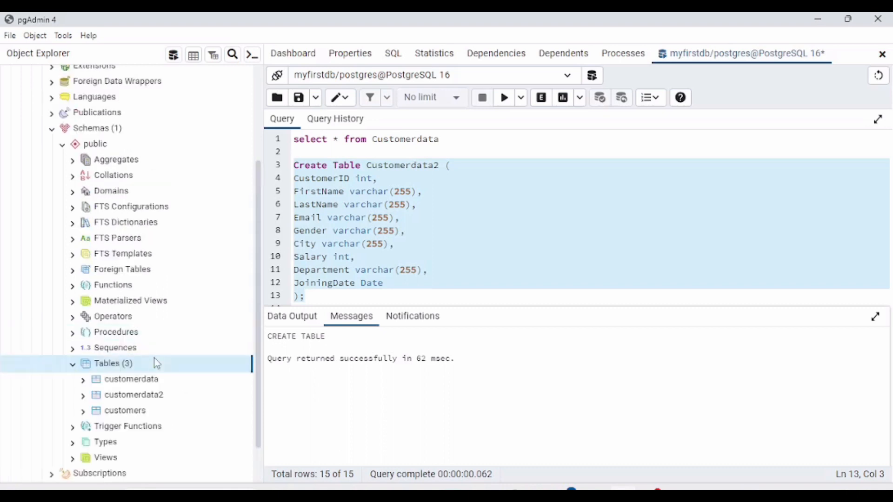
- Import Customer.csv from Documents into customerdata2 as UTF8 csv with Header on, a comma delimiter and all columns, and dismiss the process notifications
left_click(139, 400)
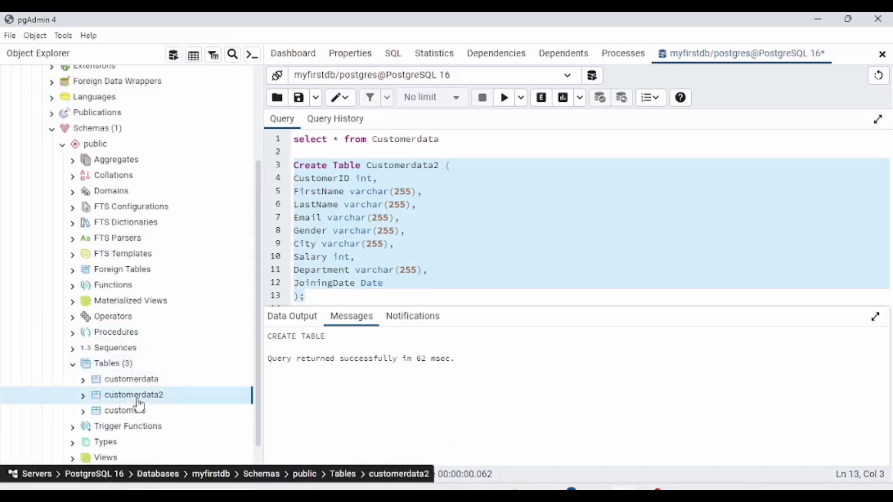
right_click(138, 405)
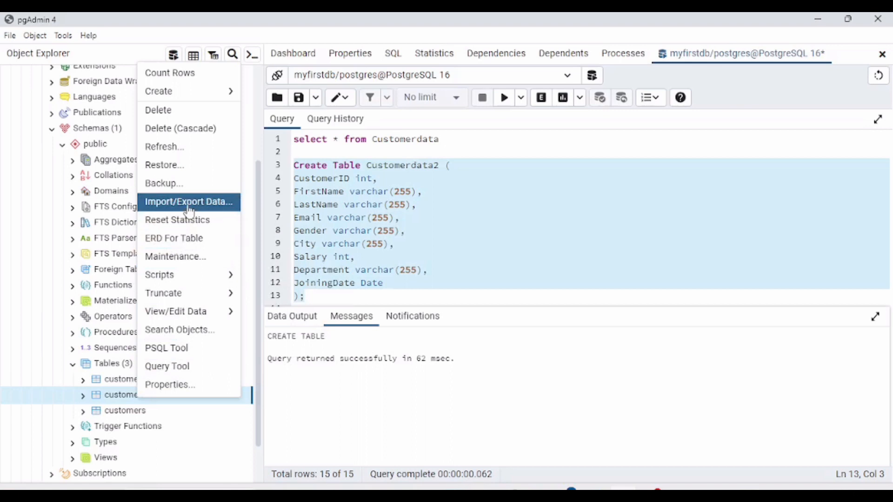
left_click(217, 209)
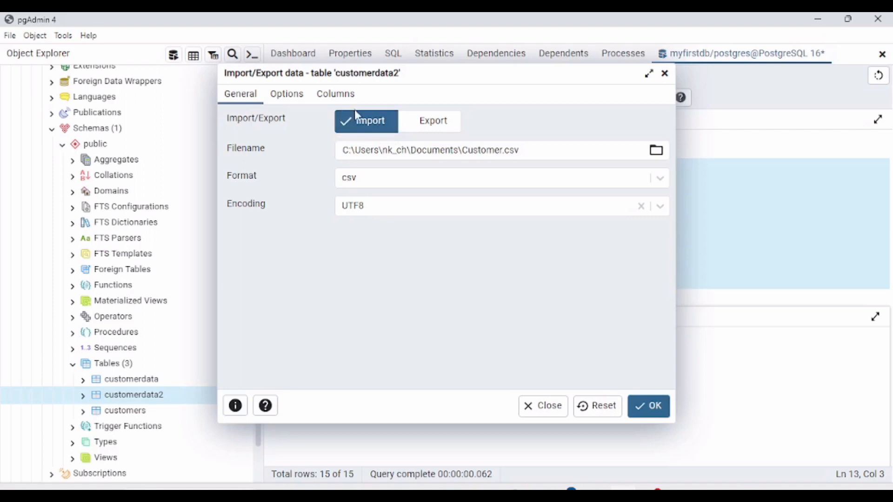
left_click(532, 155)
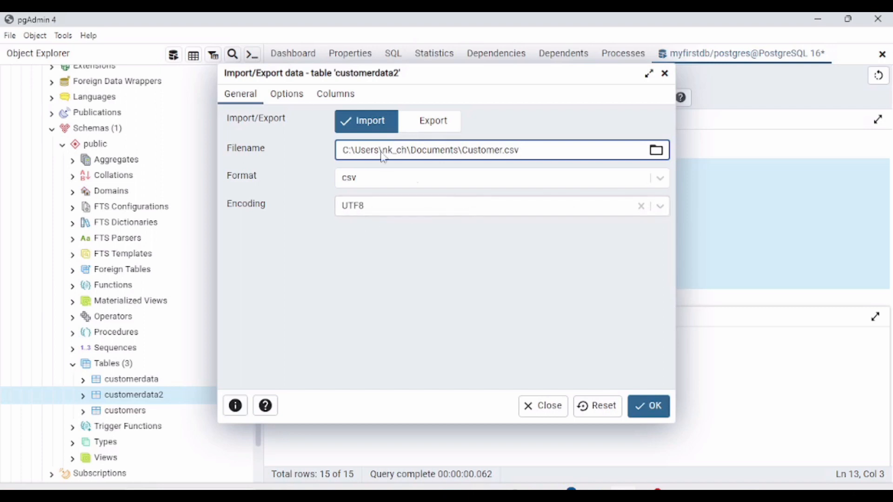
left_click(285, 101)
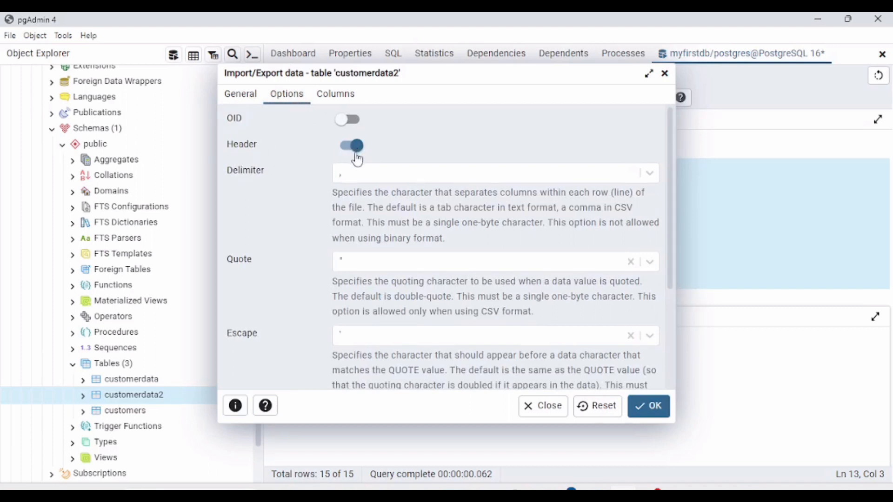
left_click(343, 97)
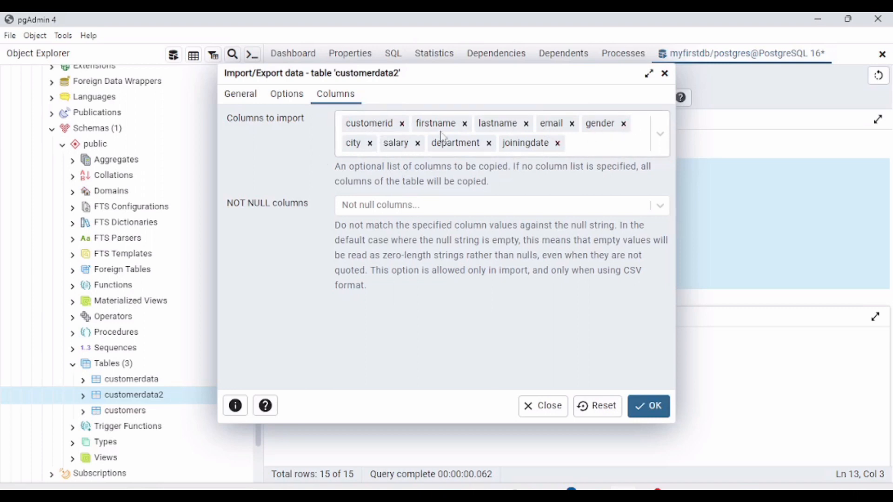
left_click(655, 409)
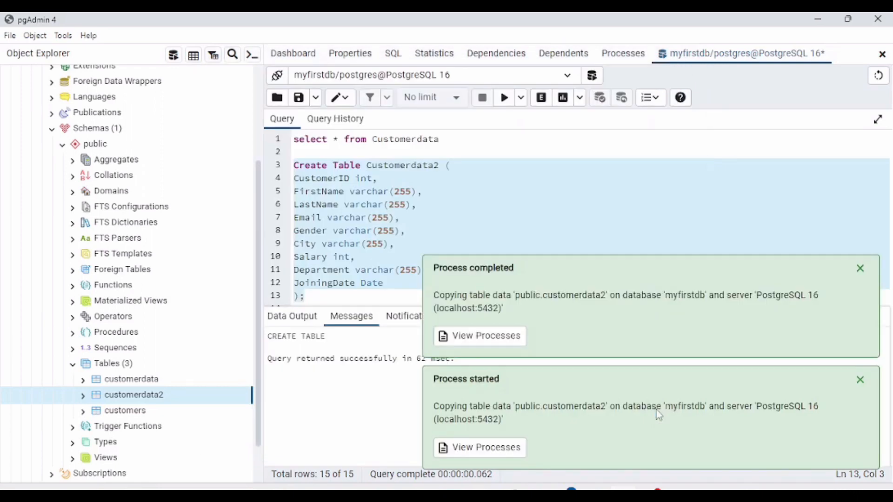
left_click(861, 269)
left_click(860, 380)
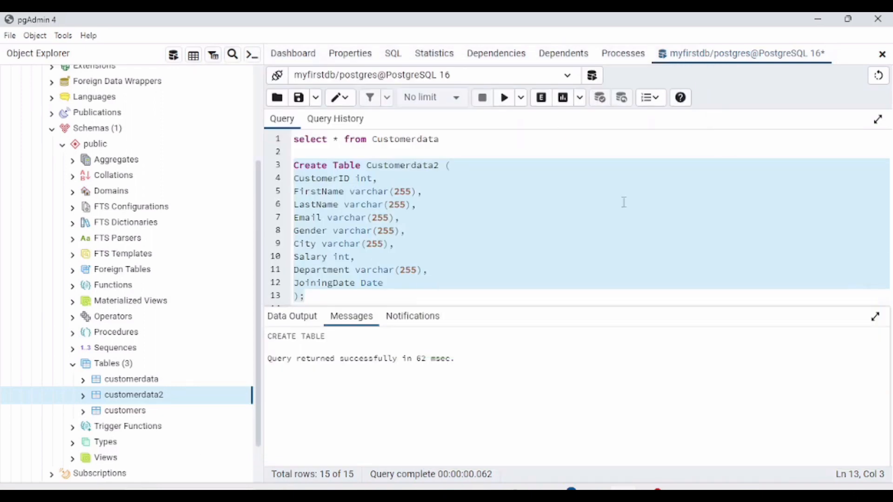
- Change the select query to read from Customerdata2, run only that query, and look through the imported rows
left_click(443, 140)
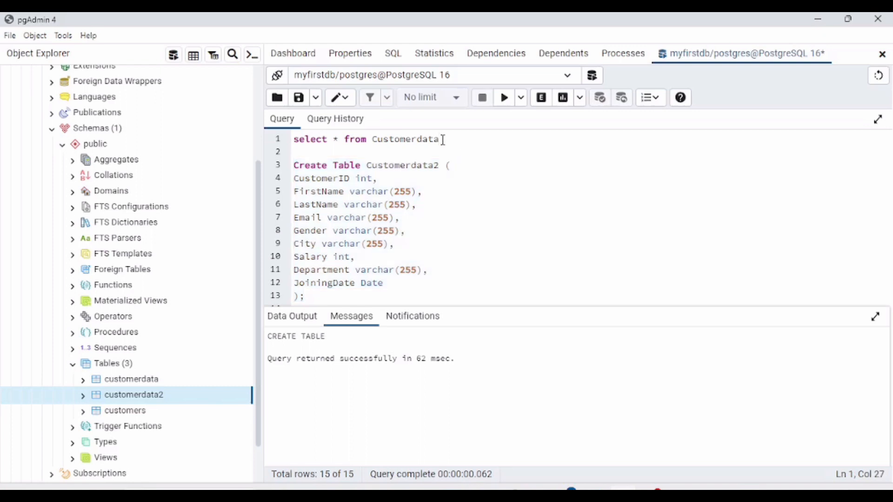
type("2")
left_click_drag(448, 139, 293, 139)
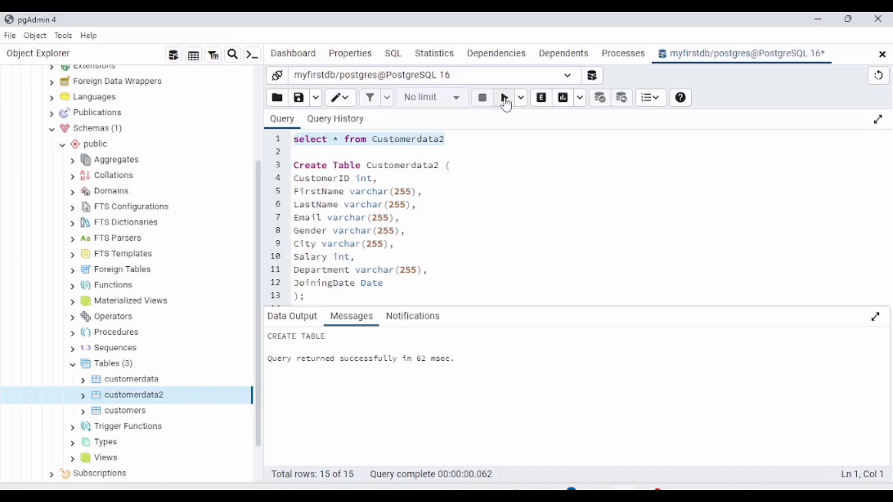
left_click(506, 102)
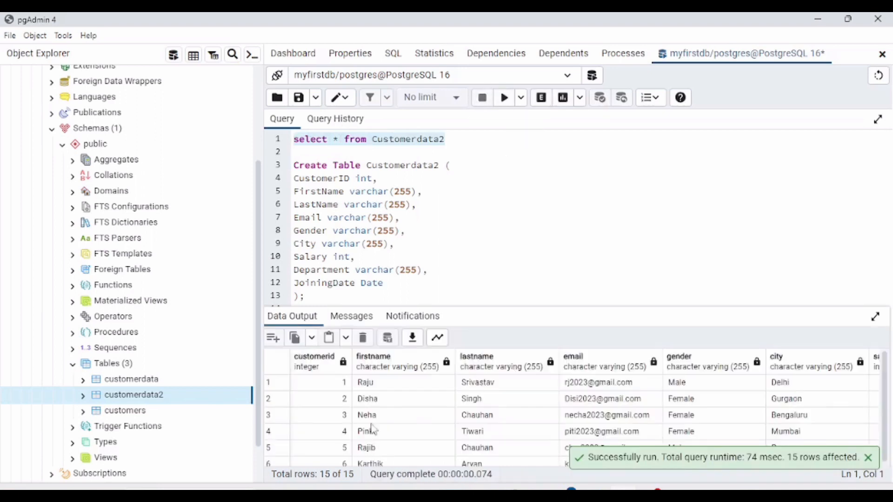
left_click(868, 458)
left_click_drag(887, 417, 885, 486)
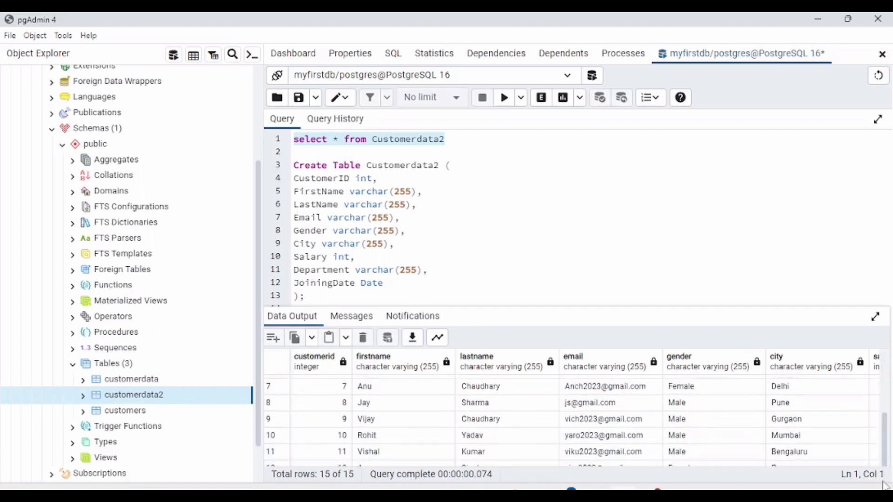
- Set up a data export of the customerdata2 table to xyz.csv in the Documents folder, with csv format and UTF8 encoding
left_click(170, 397)
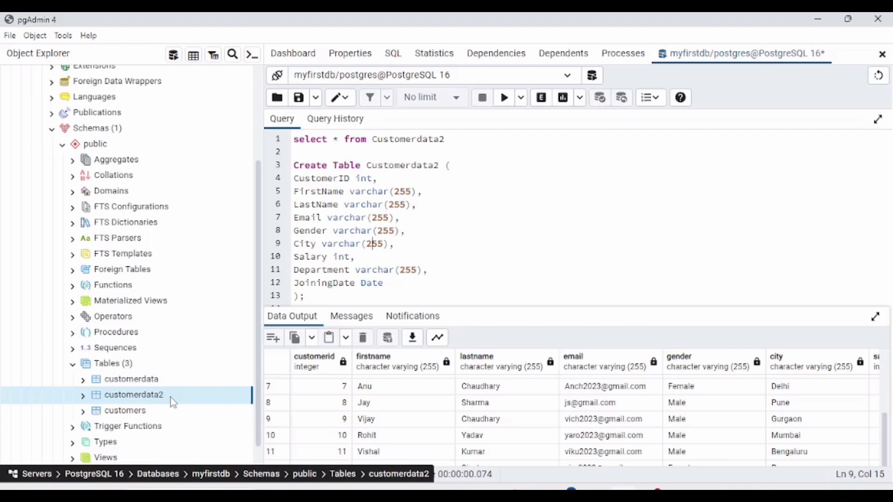
right_click(173, 403)
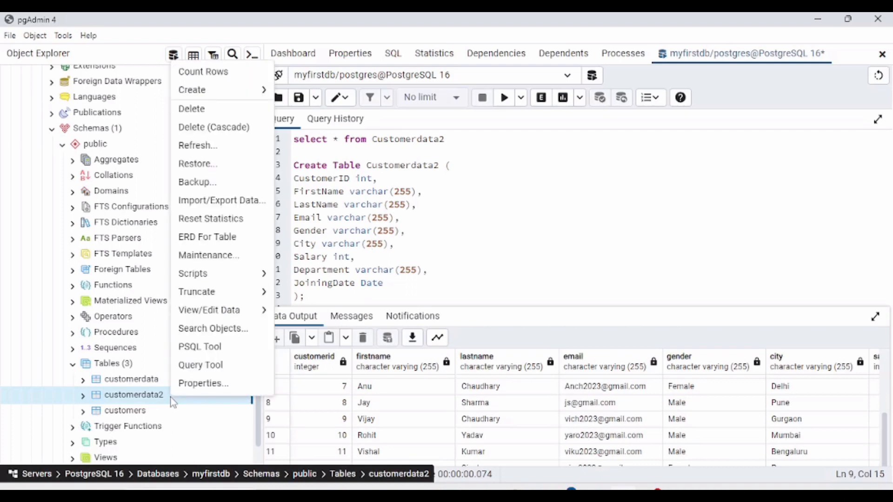
left_click(211, 202)
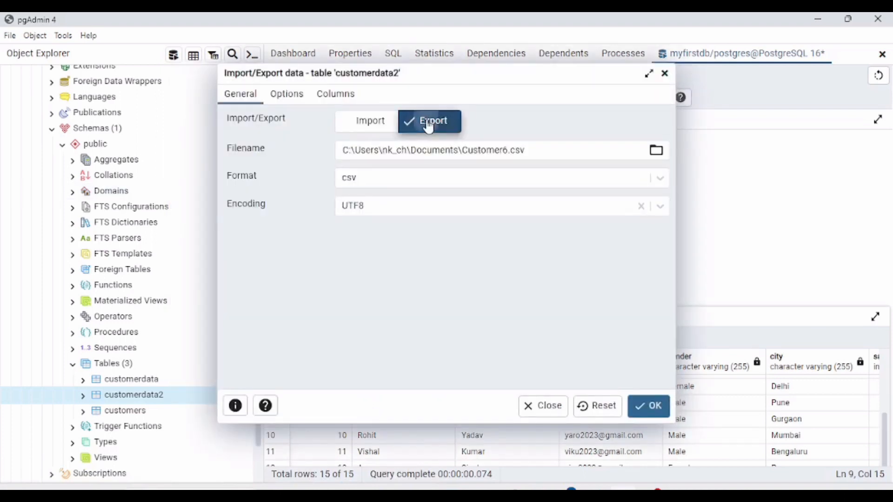
left_click(509, 151)
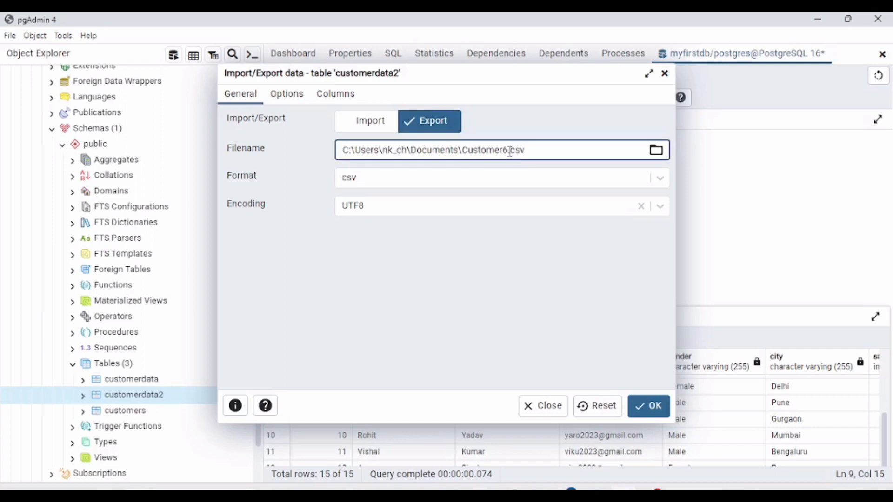
key("BackSpace")
key("BackSpace")
key("BackSpace")
key("BackSpace")
key("BackSpace")
key("BackSpace")
key("BackSpace")
key("BackSpace")
key("BackSpace")
type("xyz")
left_click(668, 188)
left_click(668, 189)
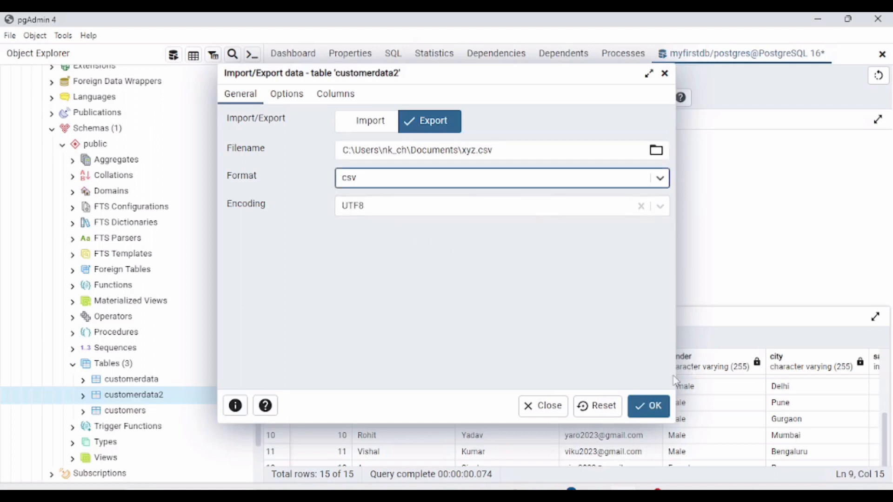
- Start the customerdata2 export and dismiss the process notifications
left_click(651, 407)
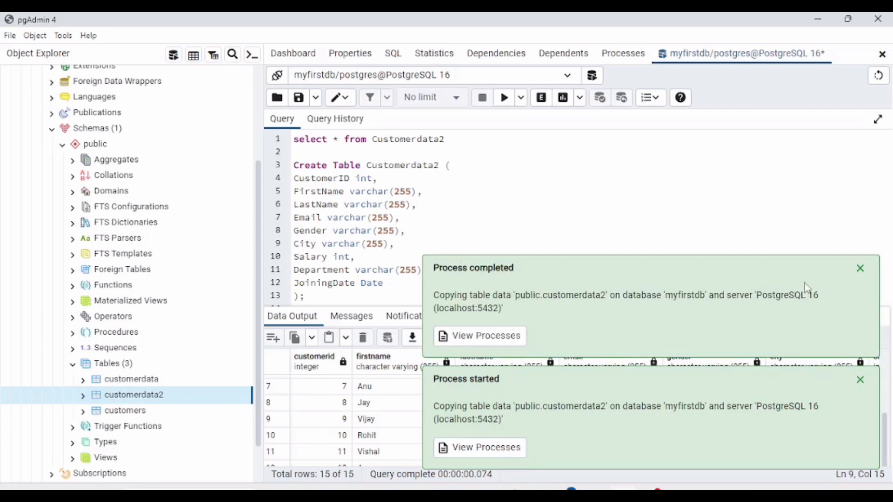
left_click(860, 268)
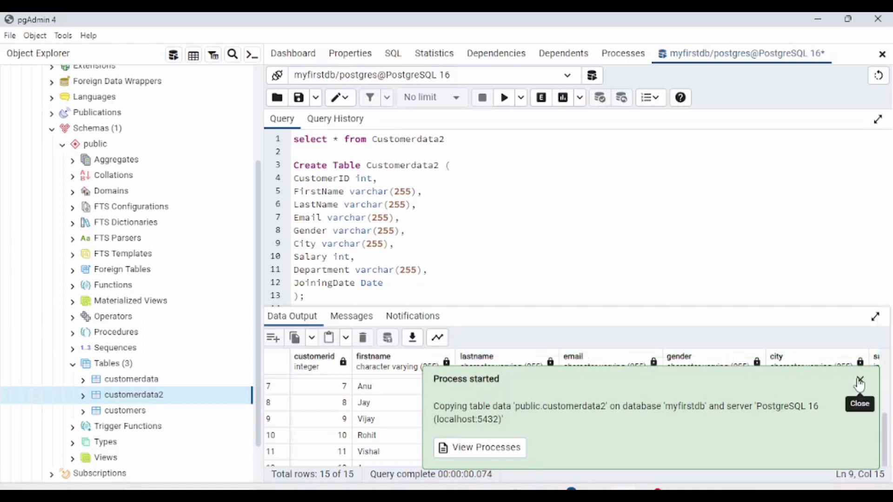
left_click(860, 380)
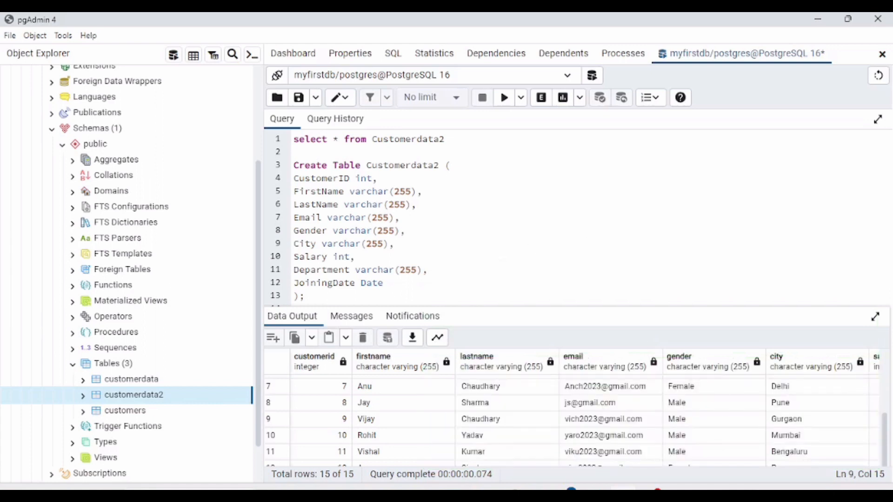